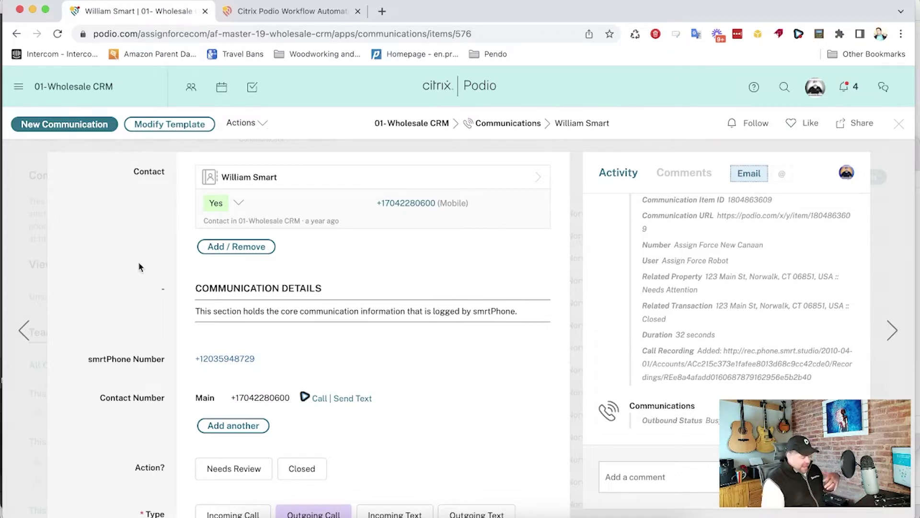
Step: Review the communication record from its contact and call details through the related user, number, property and transaction
{"action": "scroll", "coordinate": [140, 267], "scroll_direction": "down", "scroll_amount": 1}
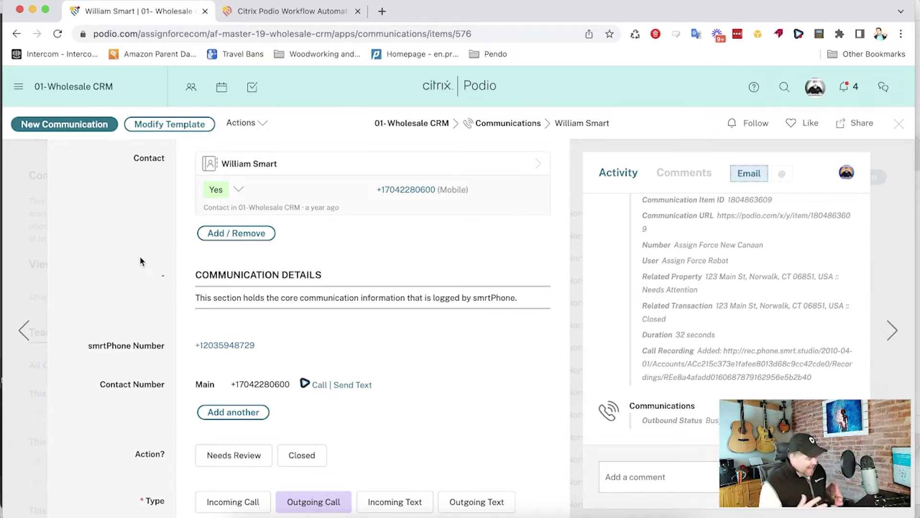
{"action": "scroll", "coordinate": [140, 257], "scroll_direction": "down", "scroll_amount": 10}
{"action": "scroll", "coordinate": [140, 257], "scroll_direction": "down", "scroll_amount": 20}
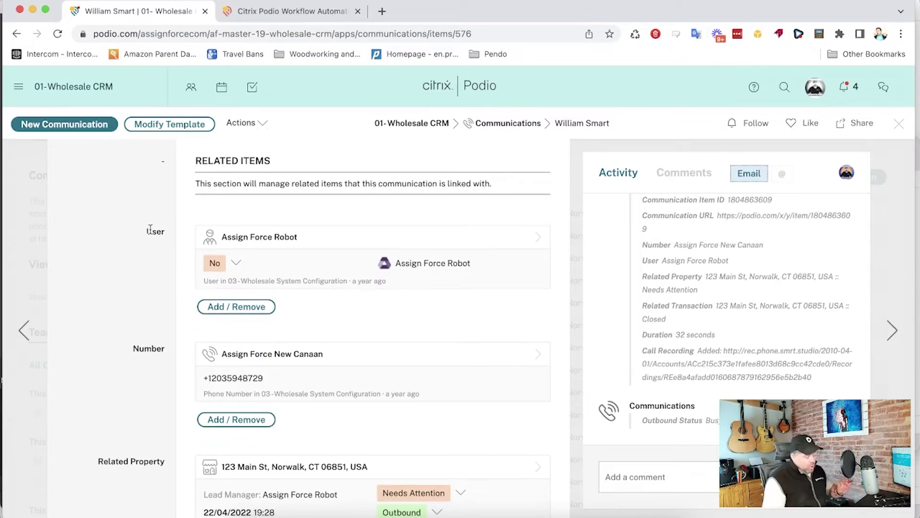
{"action": "scroll", "coordinate": [159, 255], "scroll_direction": "down", "scroll_amount": 1}
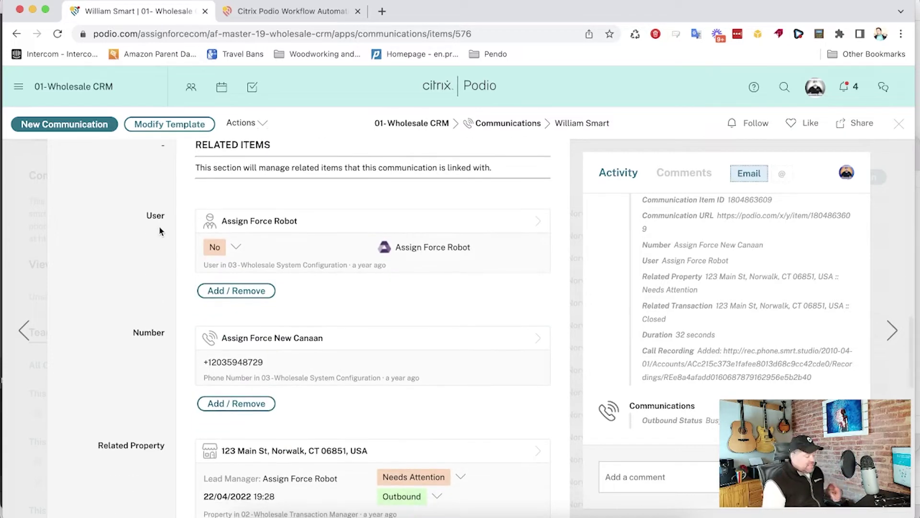
{"action": "scroll", "coordinate": [162, 247], "scroll_direction": "down", "scroll_amount": 5}
{"action": "scroll", "coordinate": [162, 247], "scroll_direction": "down", "scroll_amount": 2}
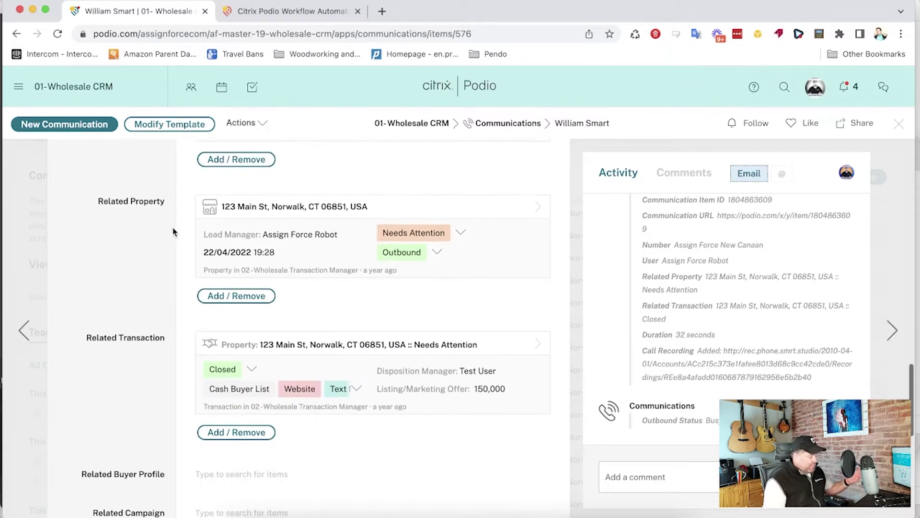
{"action": "scroll", "coordinate": [172, 367], "scroll_direction": "up", "scroll_amount": 2}
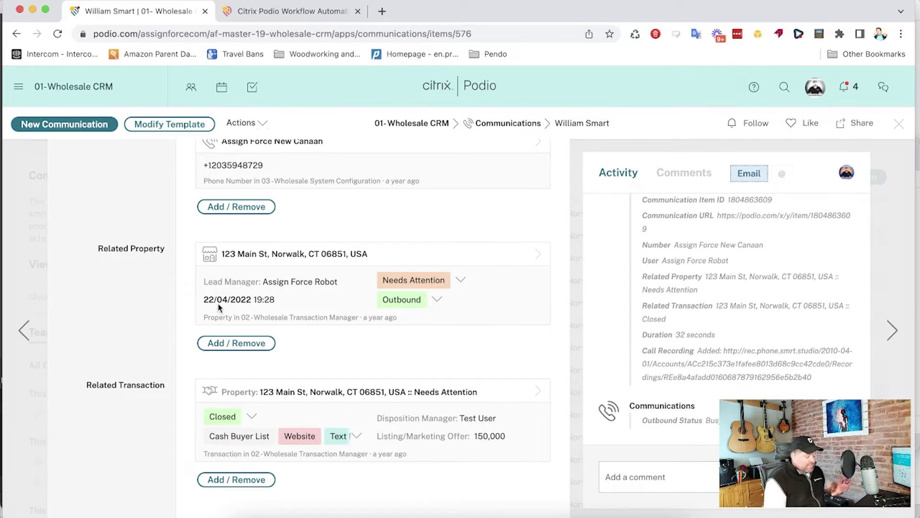
{"action": "scroll", "coordinate": [202, 368], "scroll_direction": "up", "scroll_amount": 5}
{"action": "scroll", "coordinate": [202, 369], "scroll_direction": "up", "scroll_amount": 1}
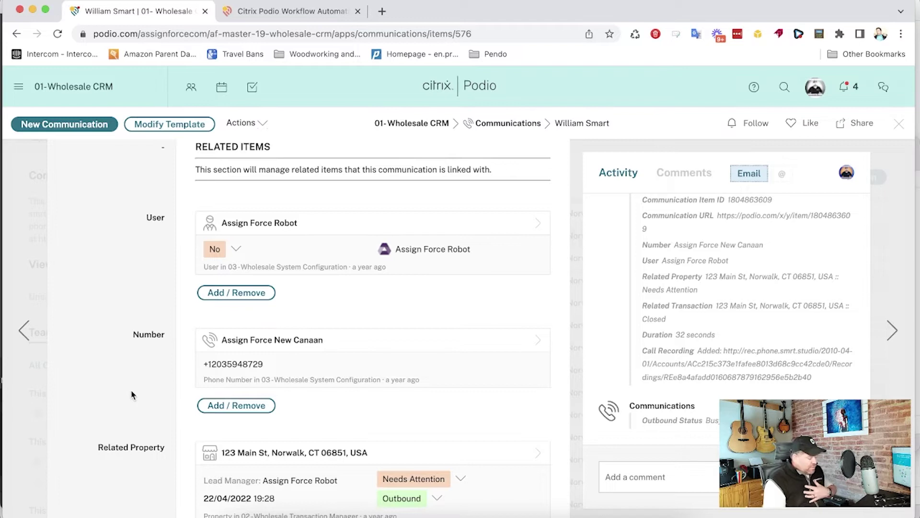
Step: Compare the record's related property and transaction with its linked contact, call recording and smrtDialer Status fields
{"action": "scroll", "coordinate": [191, 360], "scroll_direction": "down", "scroll_amount": 3}
{"action": "scroll", "coordinate": [190, 340], "scroll_direction": "down", "scroll_amount": 5}
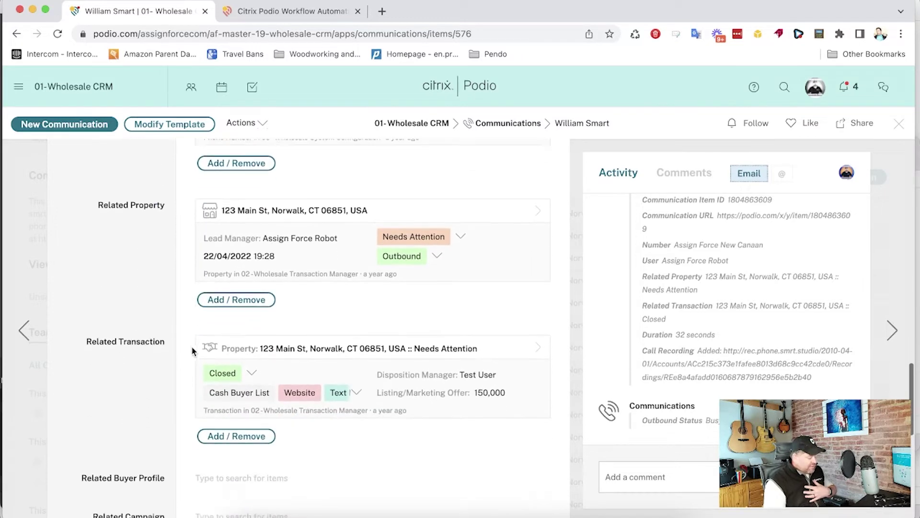
{"action": "scroll", "coordinate": [197, 352], "scroll_direction": "up", "scroll_amount": 2}
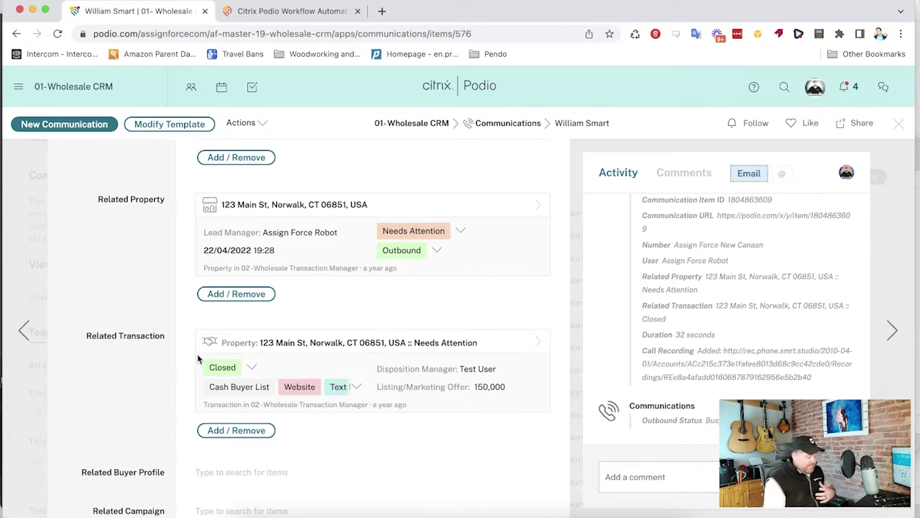
{"action": "scroll", "coordinate": [197, 352], "scroll_direction": "up", "scroll_amount": 7}
{"action": "scroll", "coordinate": [197, 335], "scroll_direction": "up", "scroll_amount": 10}
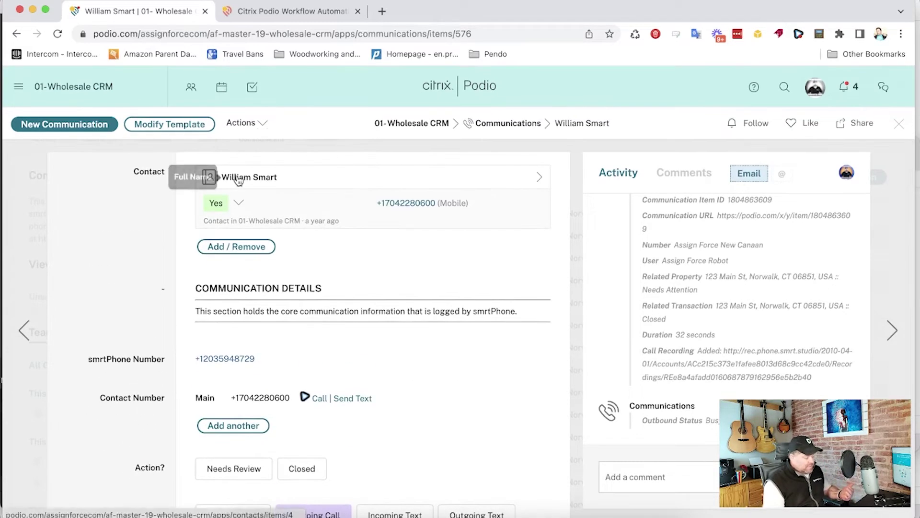
{"action": "scroll", "coordinate": [107, 199], "scroll_direction": "down", "scroll_amount": 12}
{"action": "scroll", "coordinate": [105, 370], "scroll_direction": "up", "scroll_amount": 5}
{"action": "scroll", "coordinate": [106, 373], "scroll_direction": "up", "scroll_amount": 4}
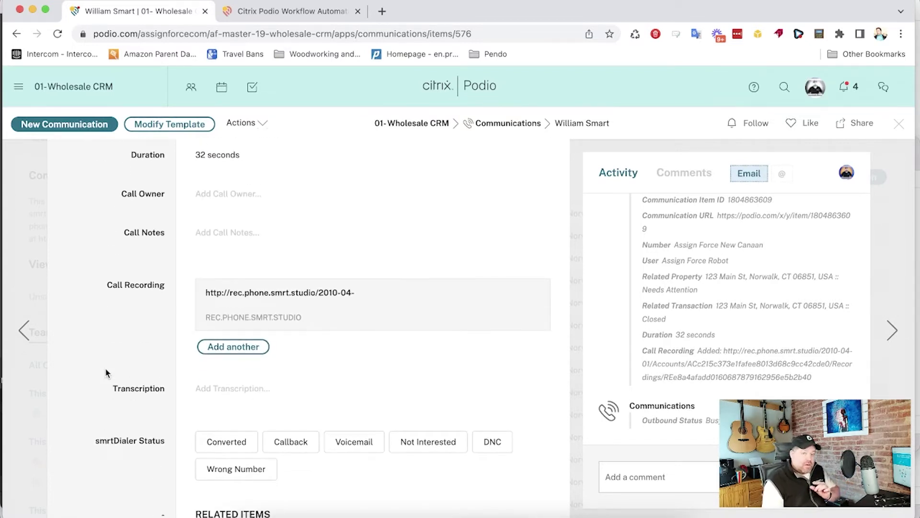
{"action": "scroll", "coordinate": [106, 373], "scroll_direction": "down", "scroll_amount": 9}
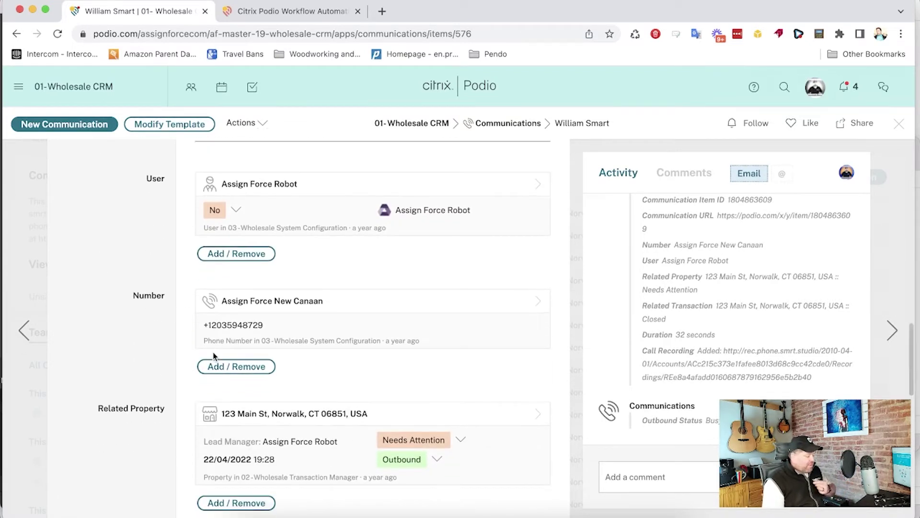
{"action": "scroll", "coordinate": [214, 356], "scroll_direction": "down", "scroll_amount": 2}
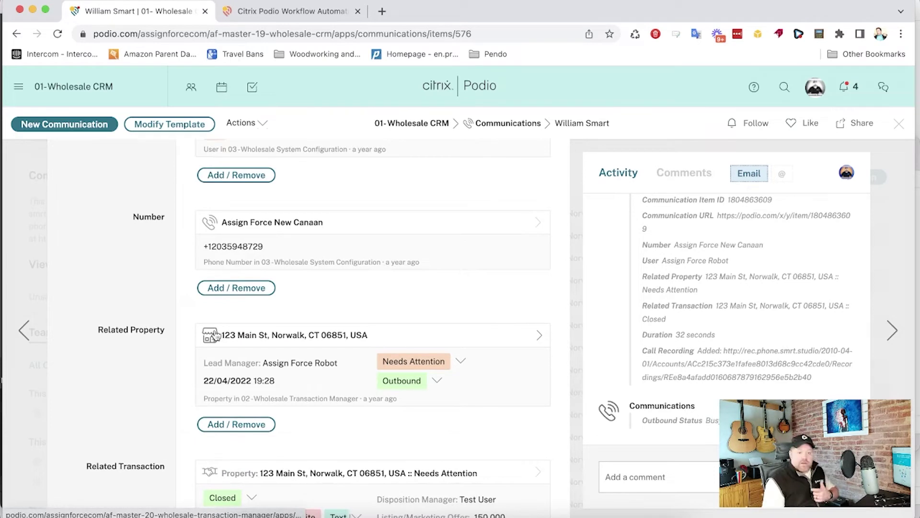
{"action": "scroll", "coordinate": [214, 336], "scroll_direction": "down", "scroll_amount": 2}
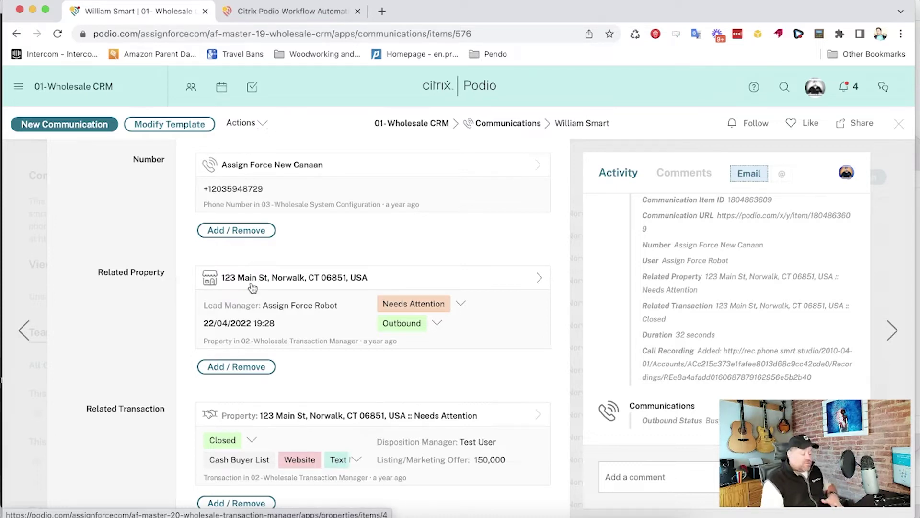
{"action": "scroll", "coordinate": [252, 288], "scroll_direction": "up", "scroll_amount": 15}
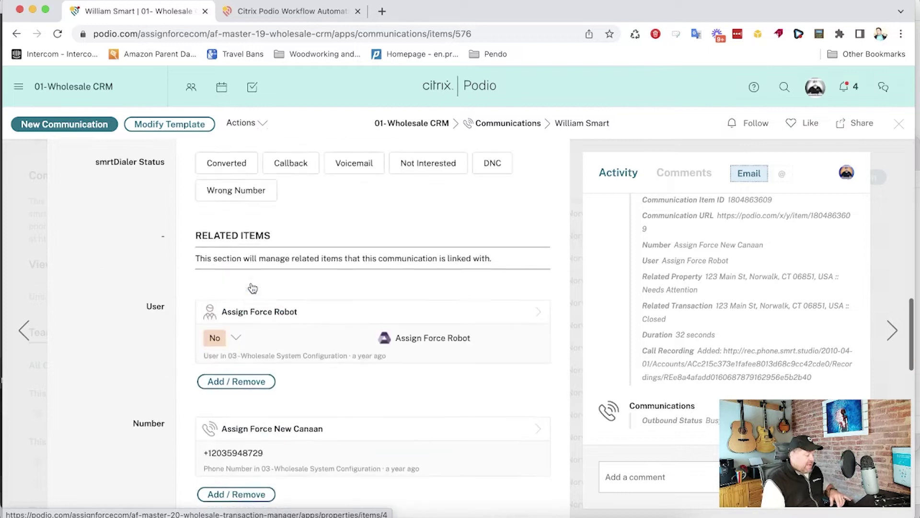
Step: Open the communication's linked contact, look through its related items, and open the related property
{"action": "left_click", "coordinate": [246, 182]}
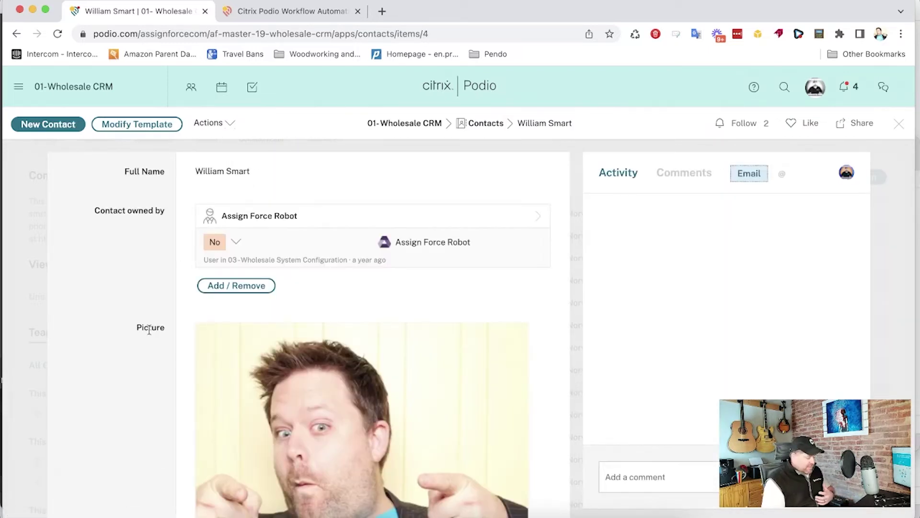
{"action": "scroll", "coordinate": [149, 331], "scroll_direction": "down", "scroll_amount": 20}
{"action": "scroll", "coordinate": [149, 334], "scroll_direction": "down", "scroll_amount": 15}
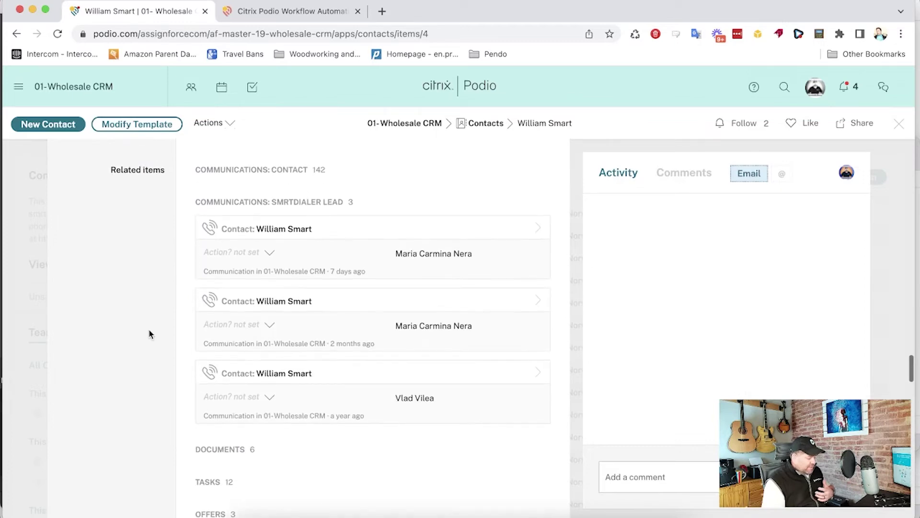
{"action": "scroll", "coordinate": [149, 335], "scroll_direction": "down", "scroll_amount": 10}
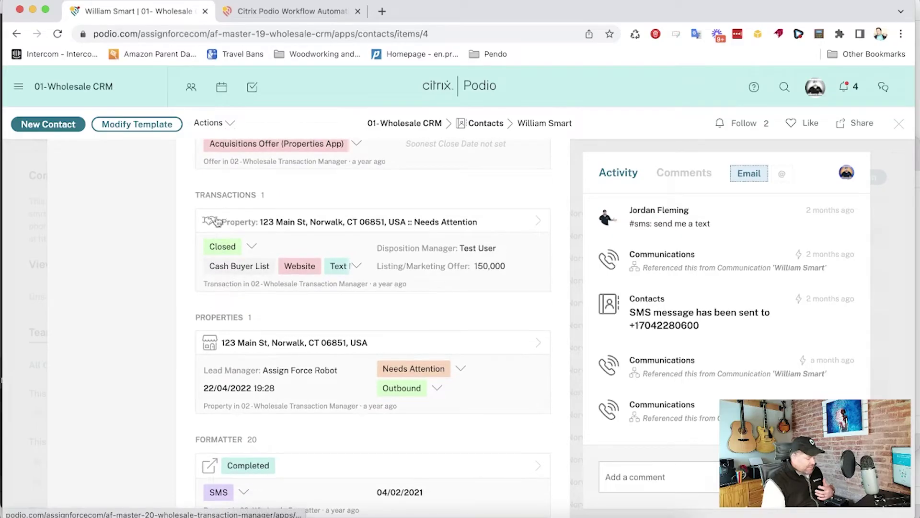
{"action": "left_click", "coordinate": [204, 348]}
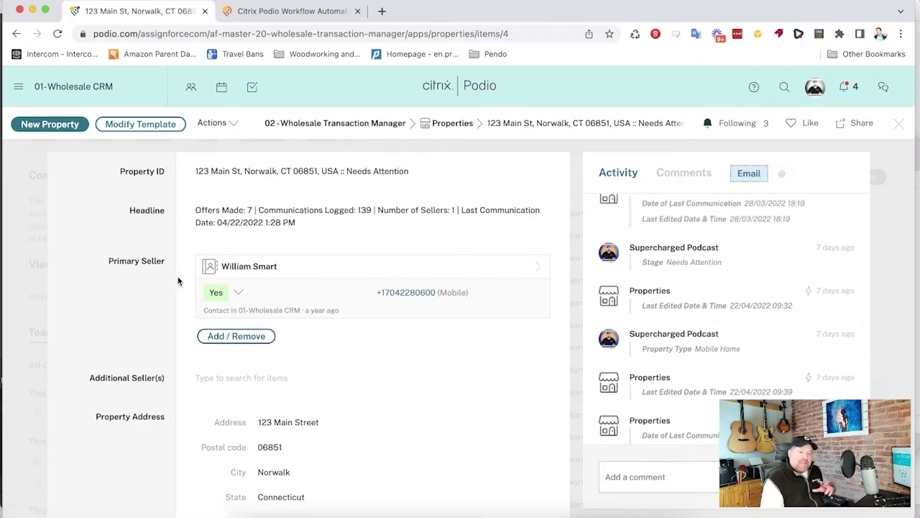
Step: Close the property and reopen the Assign Force Robot communication in row 27 at its Related Items section
{"action": "left_click", "coordinate": [22, 202]}
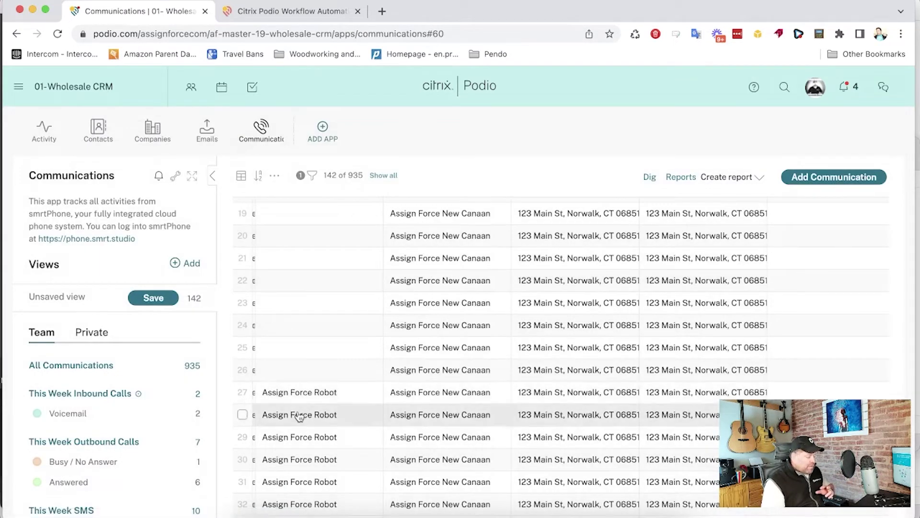
{"action": "left_click", "coordinate": [299, 394]}
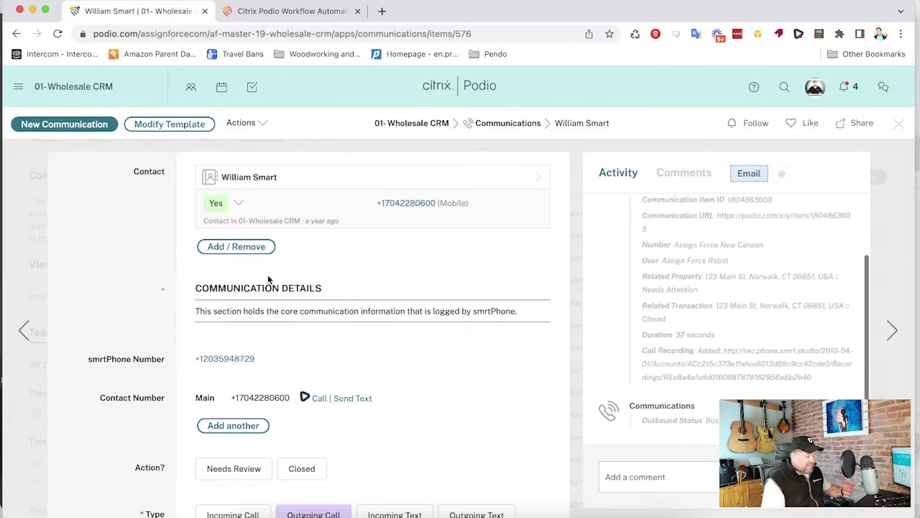
{"action": "scroll", "coordinate": [267, 196], "scroll_direction": "down", "scroll_amount": 15}
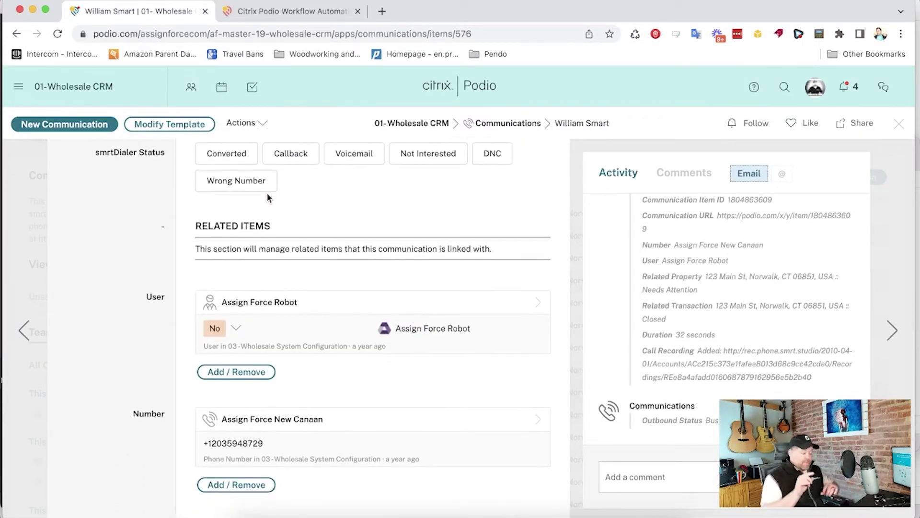
Step: Switch to the Podio Workflow Automation flow and examine its contact sanity check, Get Referenced Item(s) and Update This Communication actions
{"action": "left_click", "coordinate": [302, 13]}
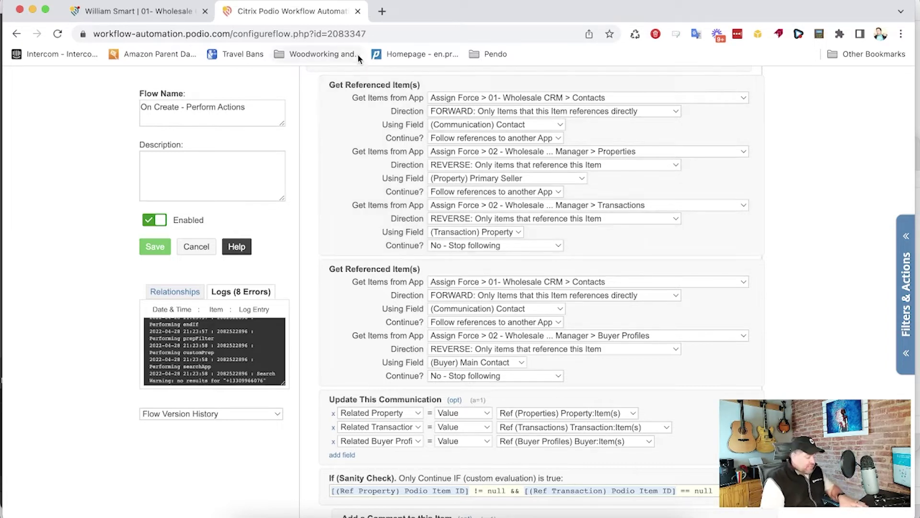
{"action": "scroll", "coordinate": [365, 98], "scroll_direction": "up", "scroll_amount": 1}
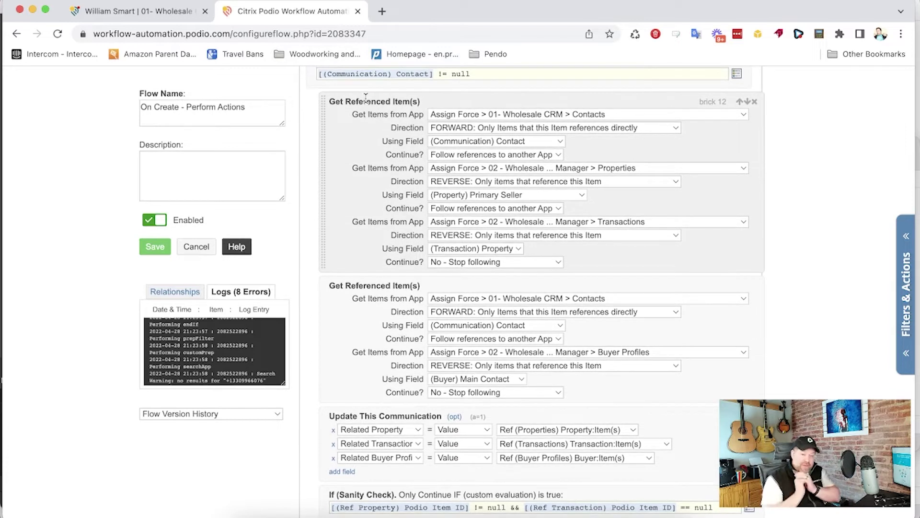
{"action": "scroll", "coordinate": [365, 97], "scroll_direction": "down", "scroll_amount": 1}
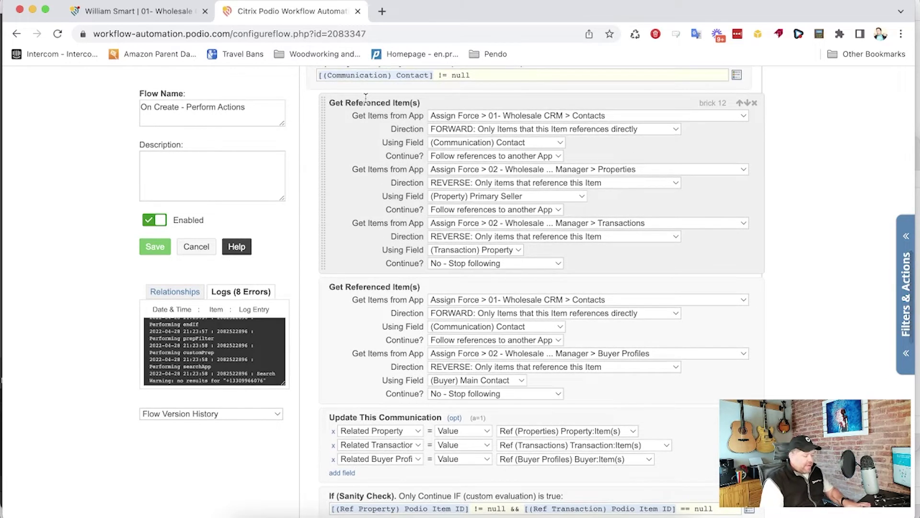
{"action": "scroll", "coordinate": [367, 98], "scroll_direction": "up", "scroll_amount": 2}
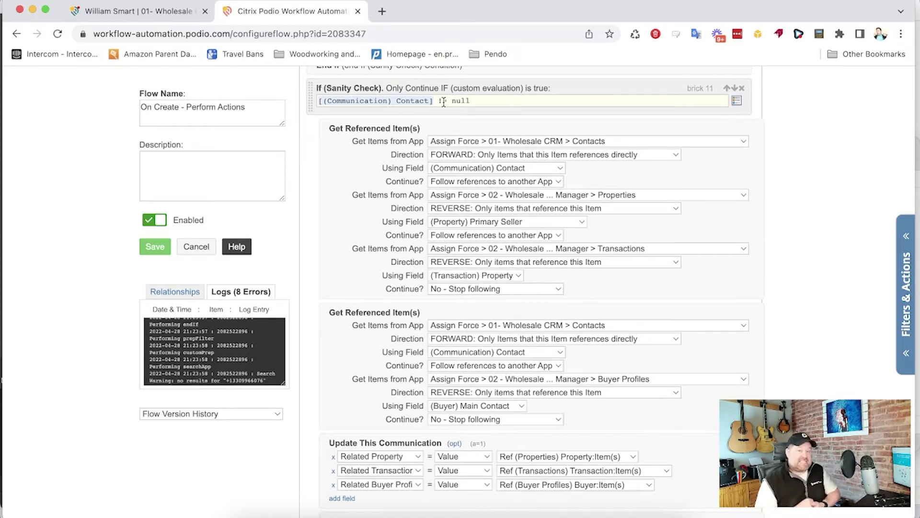
{"action": "scroll", "coordinate": [432, 120], "scroll_direction": "down", "scroll_amount": 1}
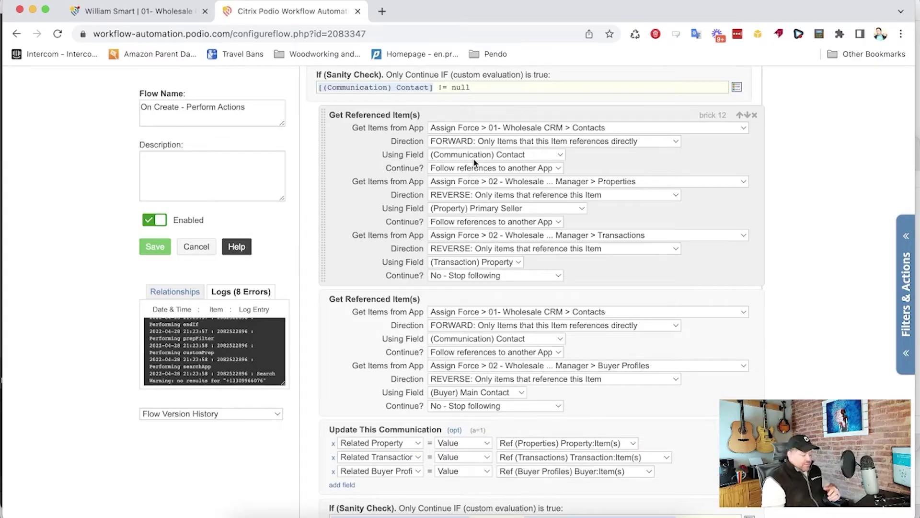
{"action": "scroll", "coordinate": [453, 192], "scroll_direction": "down", "scroll_amount": 1}
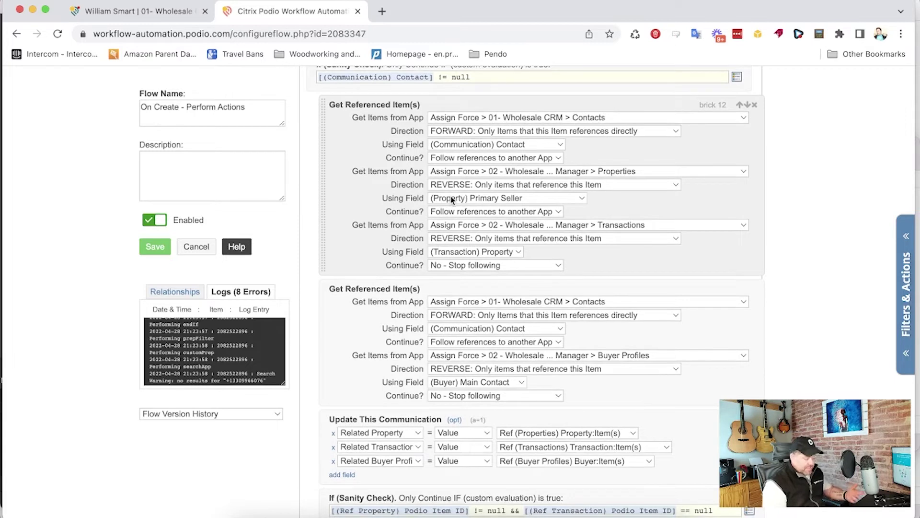
{"action": "scroll", "coordinate": [418, 221], "scroll_direction": "down", "scroll_amount": 1}
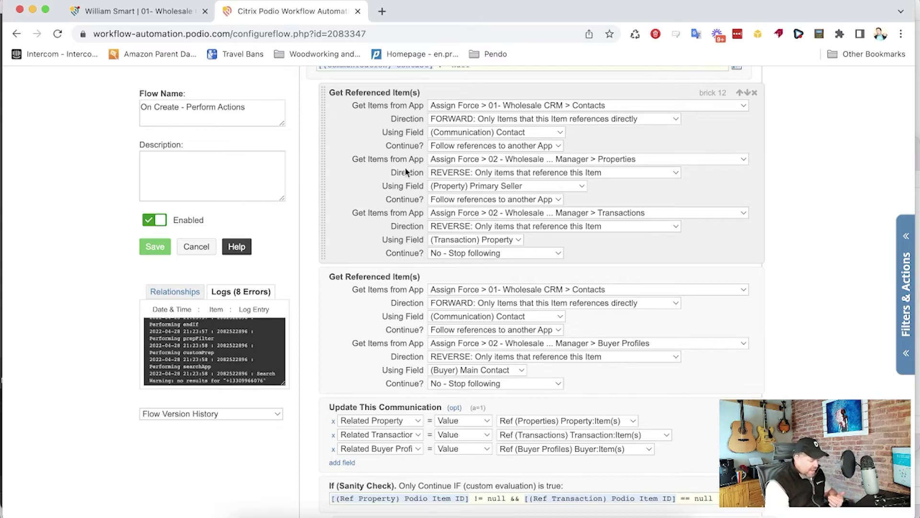
{"action": "scroll", "coordinate": [380, 395], "scroll_direction": "down", "scroll_amount": 1}
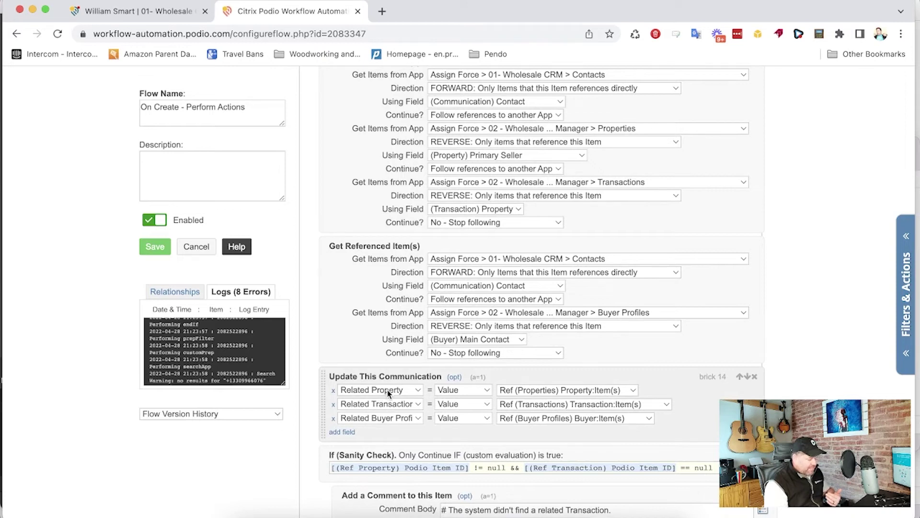
Step: Inspect the value options for Related Property in Update This Communication, keeping Ref (Properties) Property:Item(s)
{"action": "left_click", "coordinate": [499, 391]}
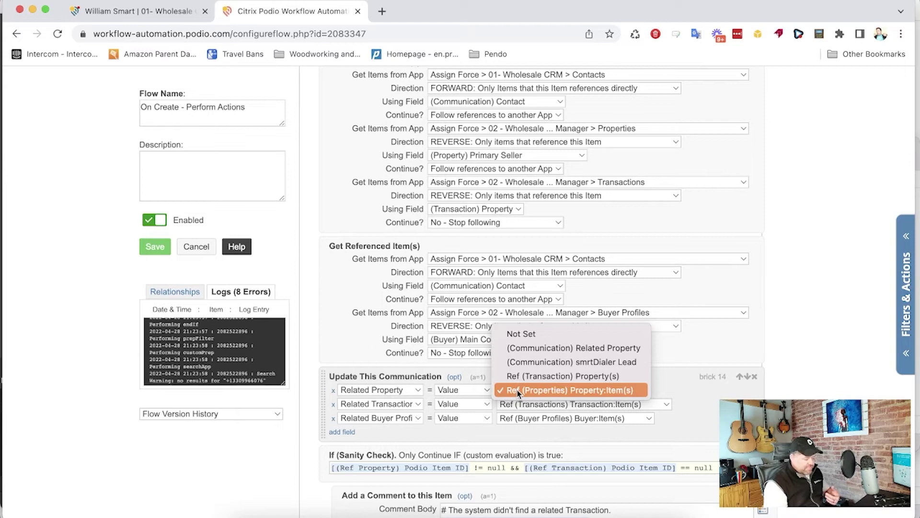
{"action": "left_click", "coordinate": [518, 391]}
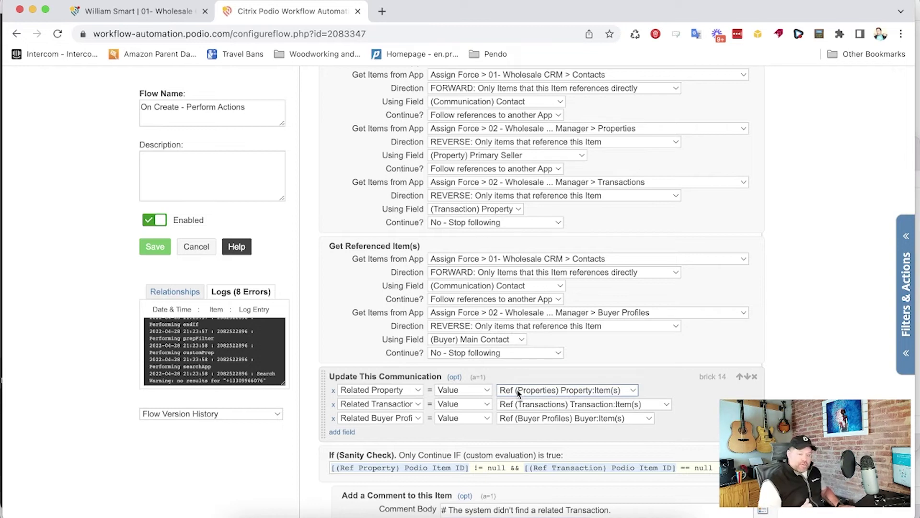
{"action": "left_click", "coordinate": [522, 390]}
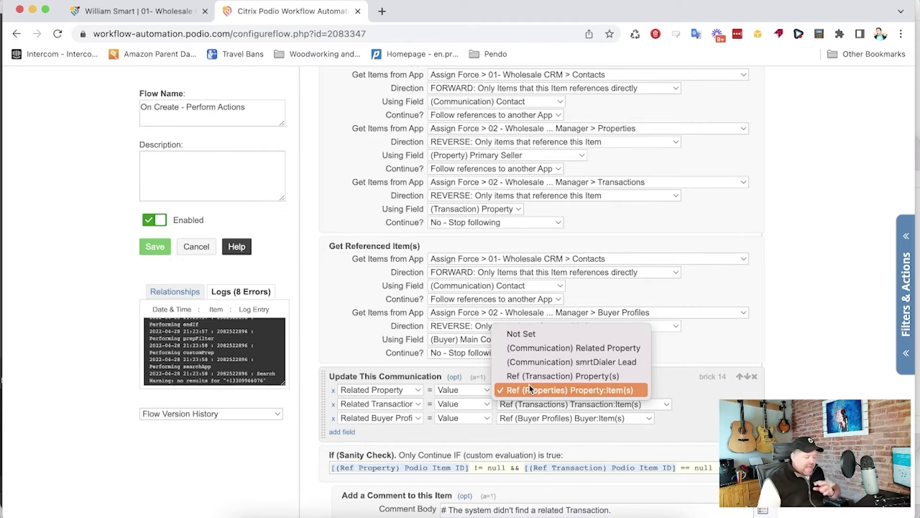
{"action": "left_click", "coordinate": [145, 8]}
Step: Switch back to the Podio communication record and open its linked contact
{"action": "left_click", "coordinate": [140, 19]}
{"action": "scroll", "coordinate": [144, 235], "scroll_direction": "up", "scroll_amount": 10}
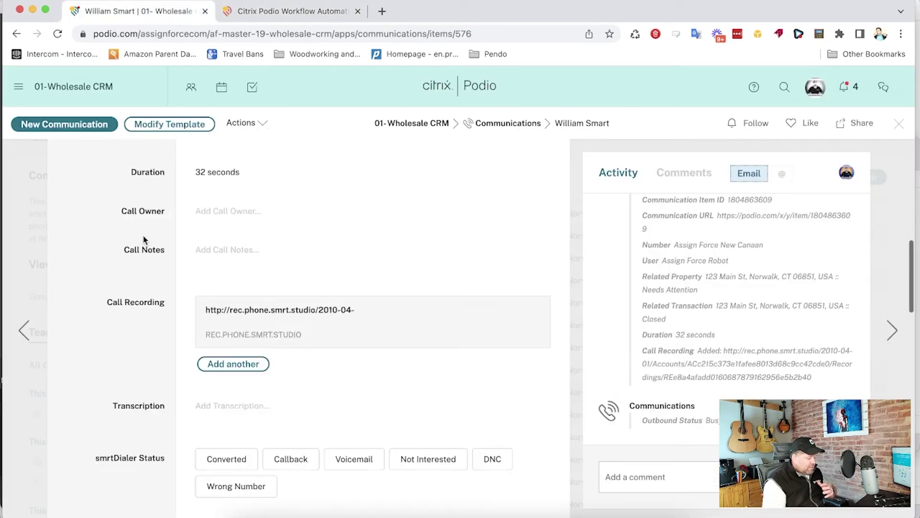
{"action": "scroll", "coordinate": [144, 239], "scroll_direction": "up", "scroll_amount": 3}
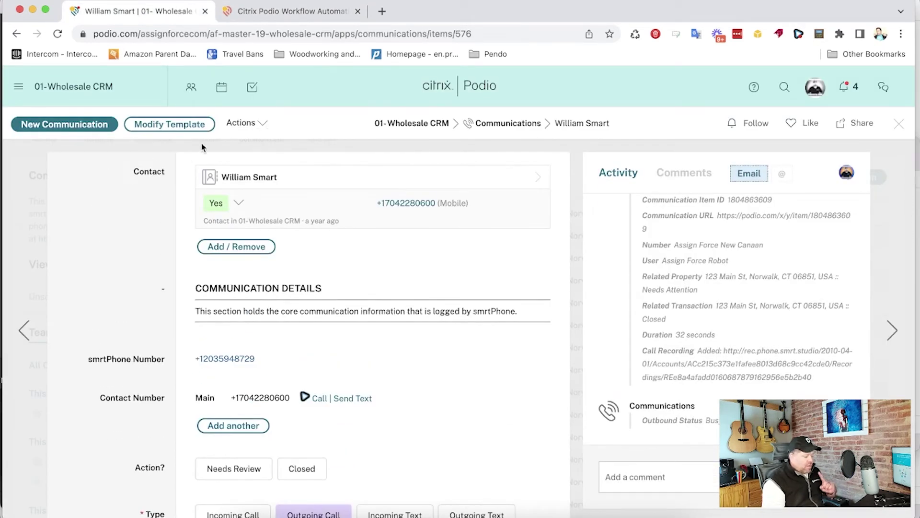
{"action": "left_click", "coordinate": [218, 177]}
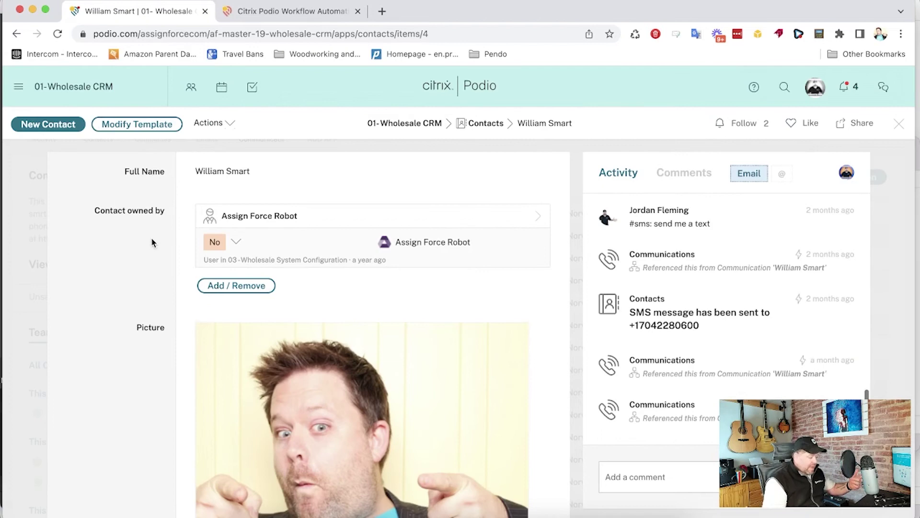
Step: Examine the contact's linked property leads, seller and buyer offer history, and document history
{"action": "scroll", "coordinate": [151, 240], "scroll_direction": "down", "scroll_amount": 20}
{"action": "scroll", "coordinate": [151, 242], "scroll_direction": "up", "scroll_amount": 10}
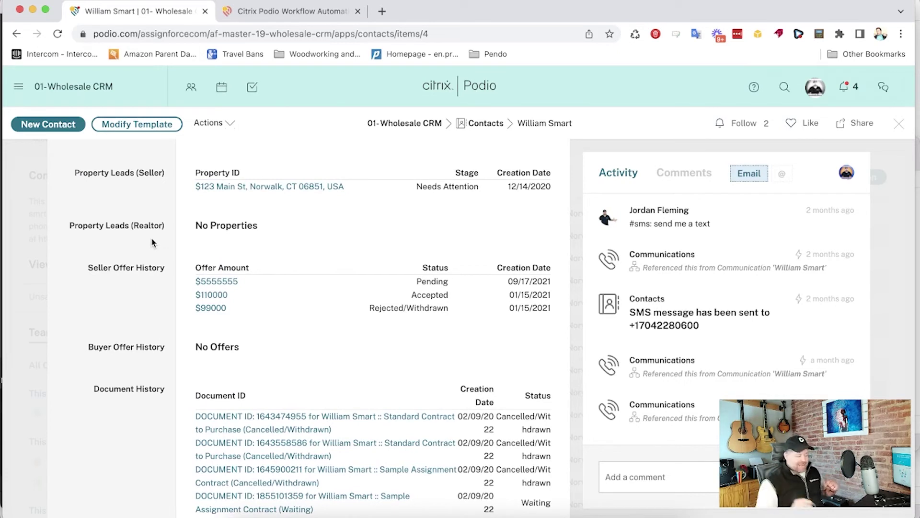
{"action": "scroll", "coordinate": [182, 221], "scroll_direction": "up", "scroll_amount": 10}
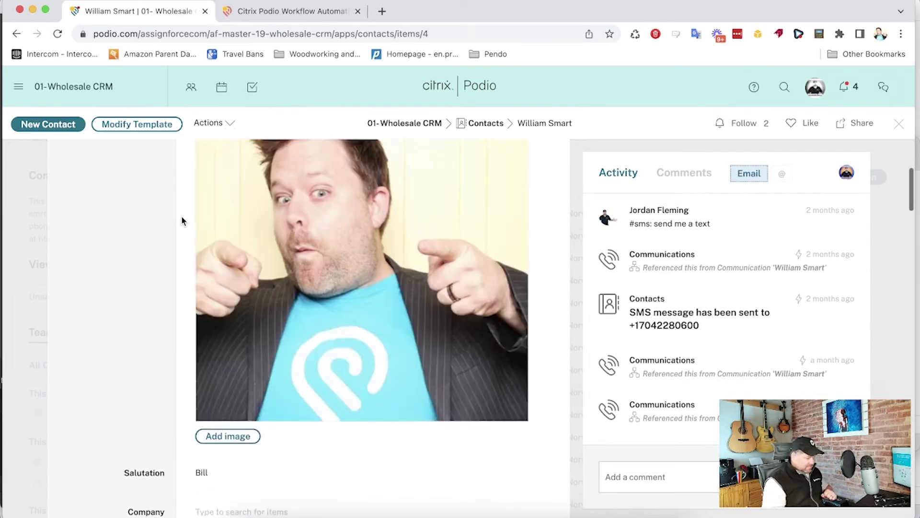
Step: Return to the communication record and review its Related Property, Related Transaction, Related Buyer Profile and campaign fields
{"action": "scroll", "coordinate": [182, 221], "scroll_direction": "left", "scroll_amount": 5}
{"action": "scroll", "coordinate": [219, 252], "scroll_direction": "down", "scroll_amount": 15}
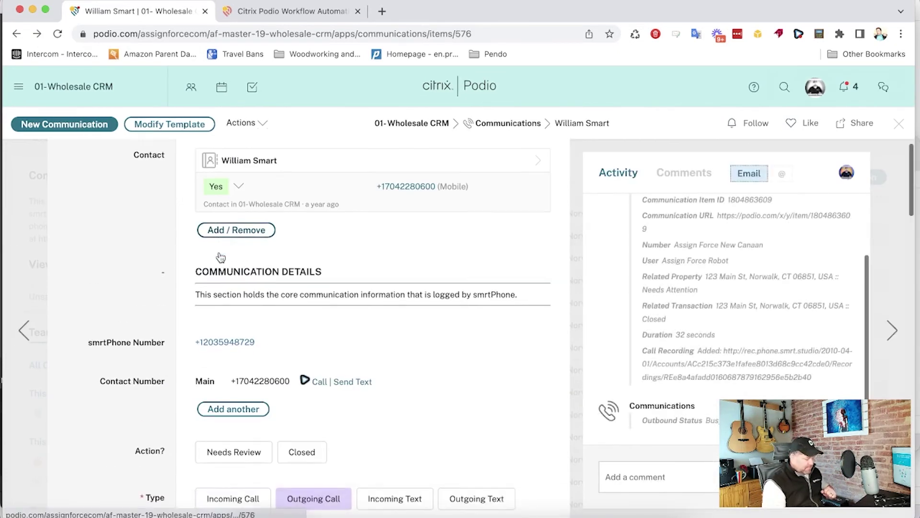
{"action": "scroll", "coordinate": [220, 258], "scroll_direction": "down", "scroll_amount": 2}
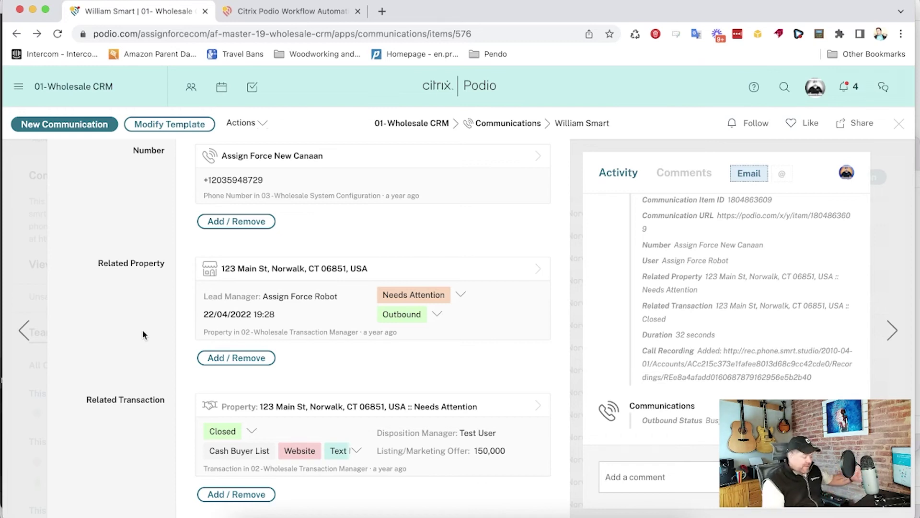
{"action": "scroll", "coordinate": [143, 334], "scroll_direction": "down", "scroll_amount": 6}
{"action": "scroll", "coordinate": [143, 330], "scroll_direction": "up", "scroll_amount": 1}
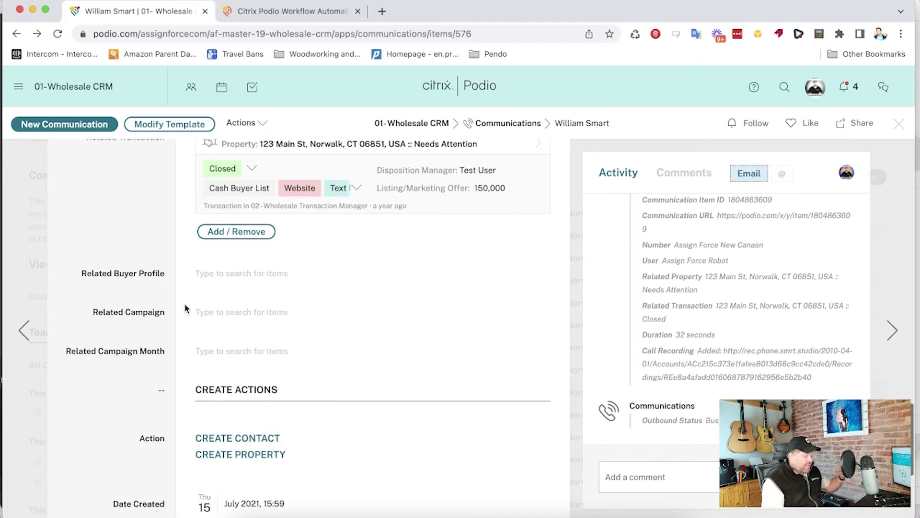
{"action": "scroll", "coordinate": [181, 287], "scroll_direction": "down", "scroll_amount": 1}
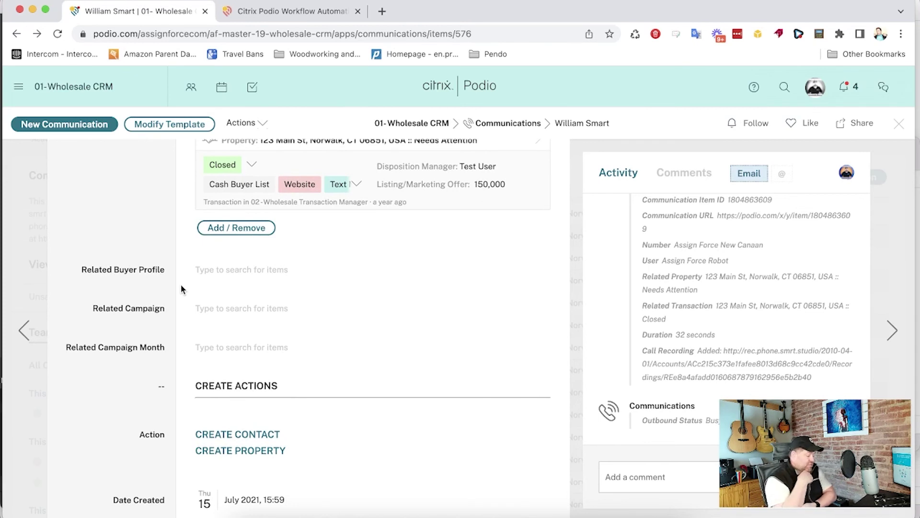